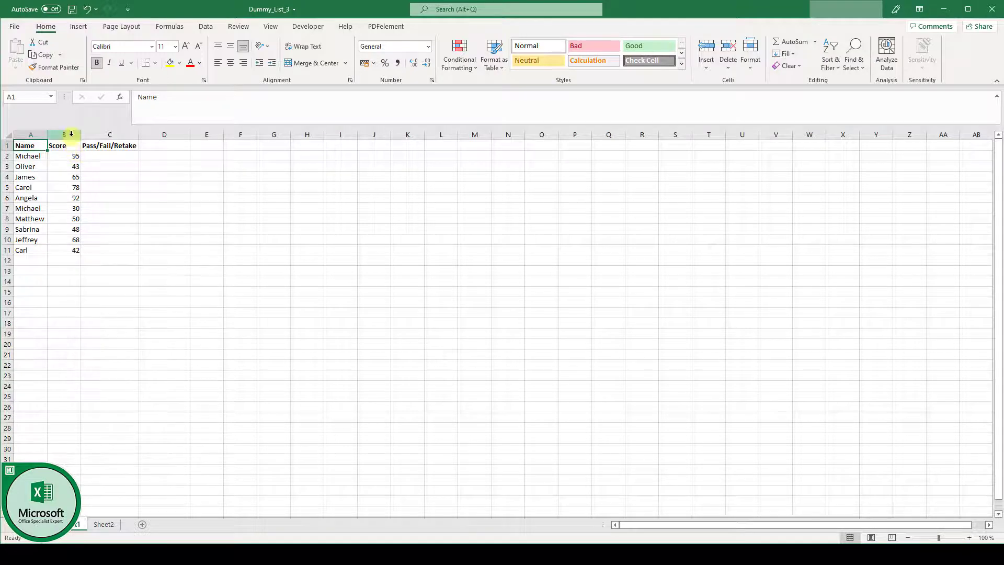
Step: Start the formula =IF(B2>=50; in C2 to test whether B2's score is at least 50
click(107, 158)
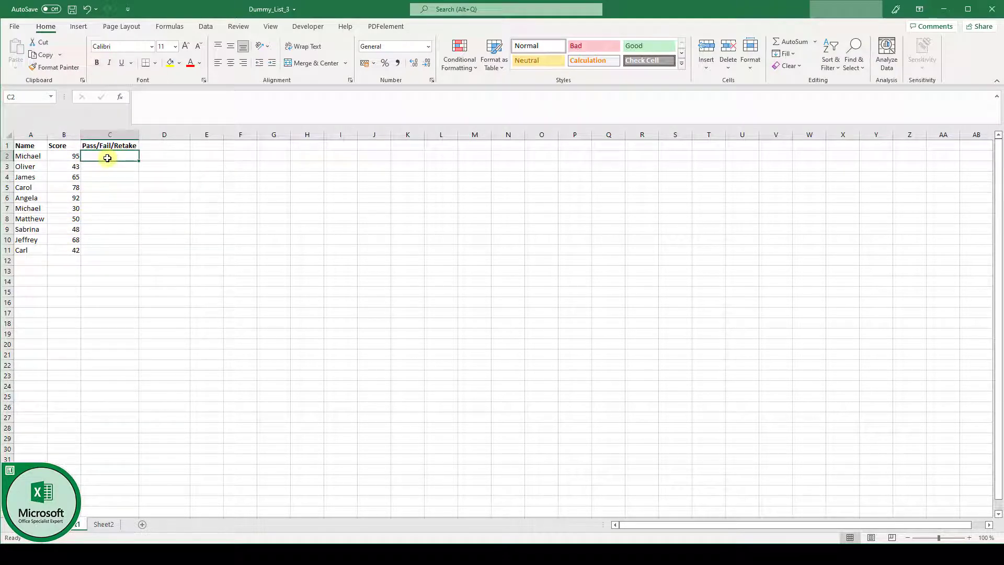
text(=I)
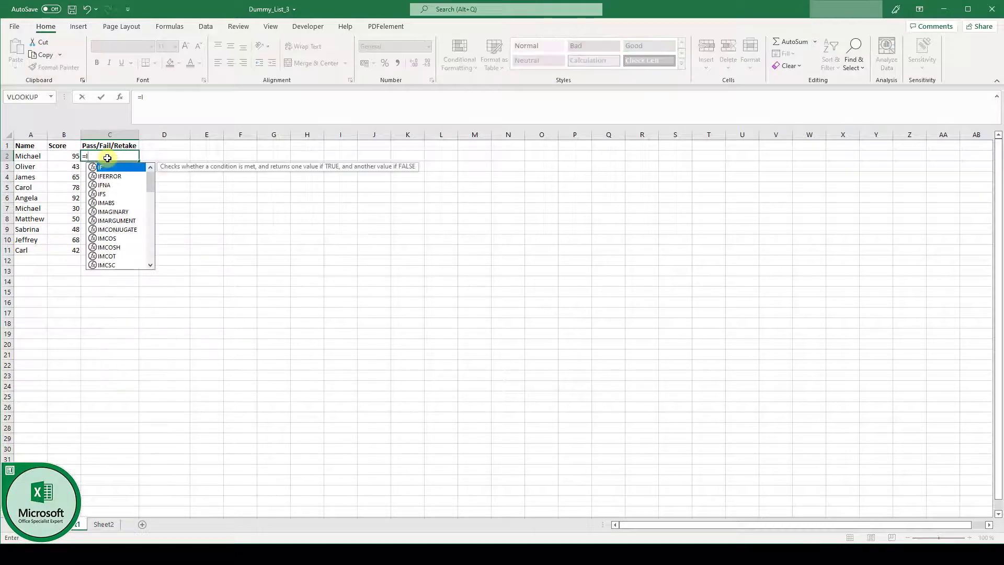
text(F)
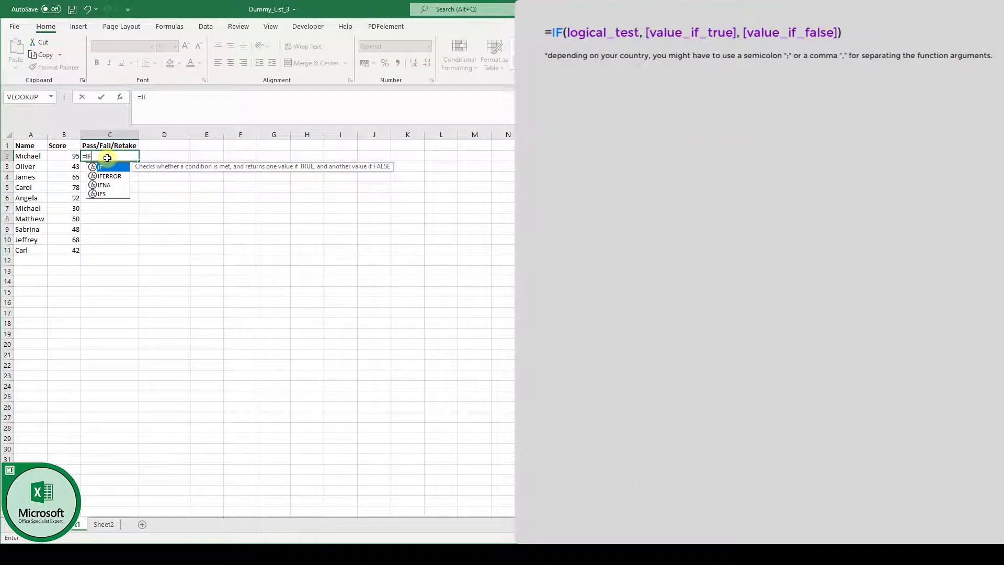
text(()
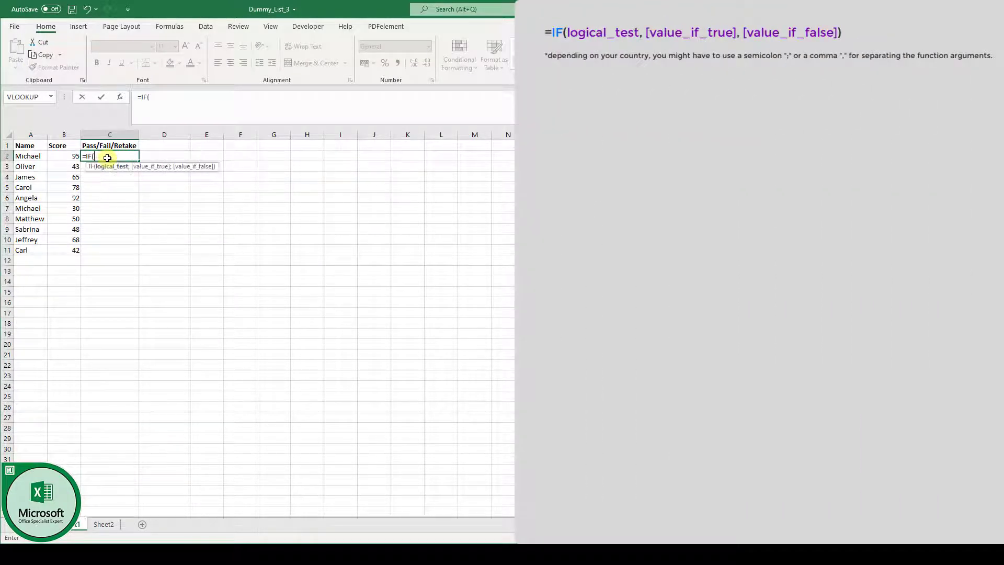
click(69, 155)
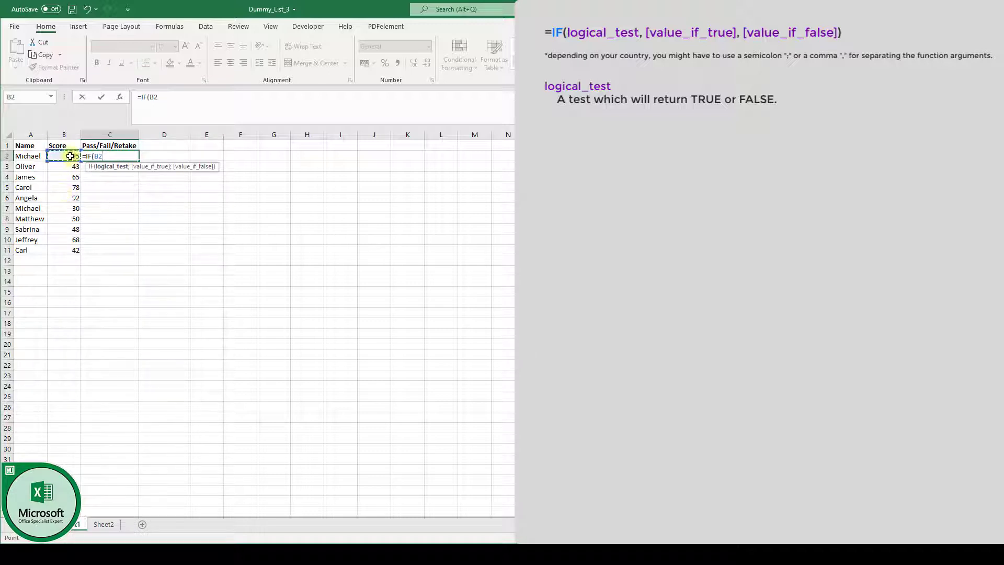
text(>=5)
text(0)
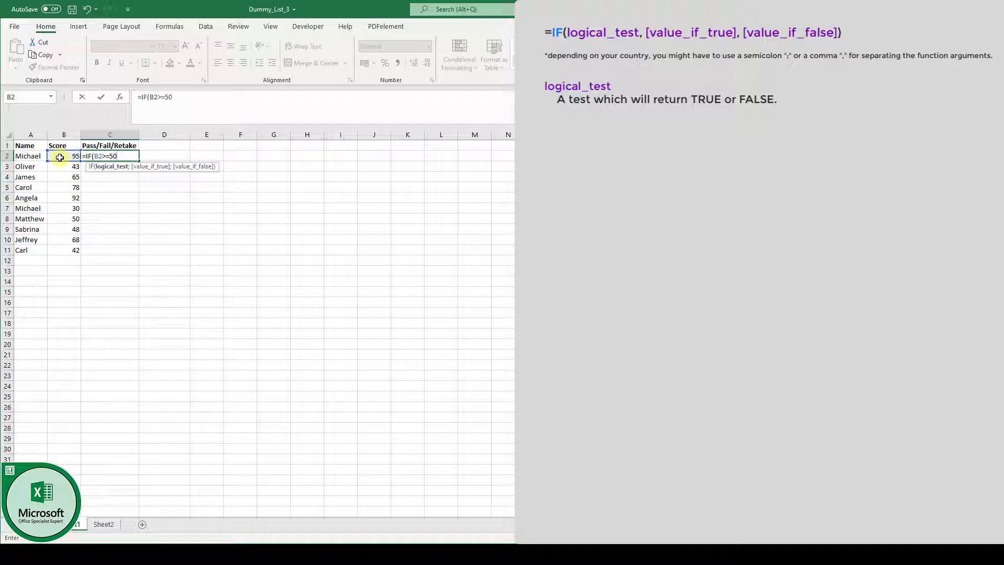
text(;)
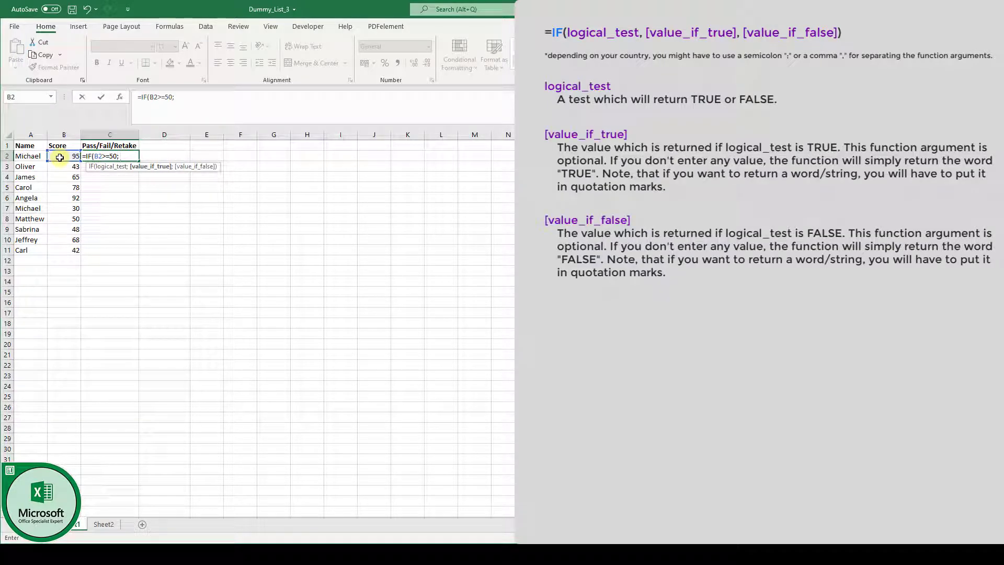
Step: Complete C2's formula as =IF(B2>=50; "PASS"; "FAIL") and confirm it
text("PASS")
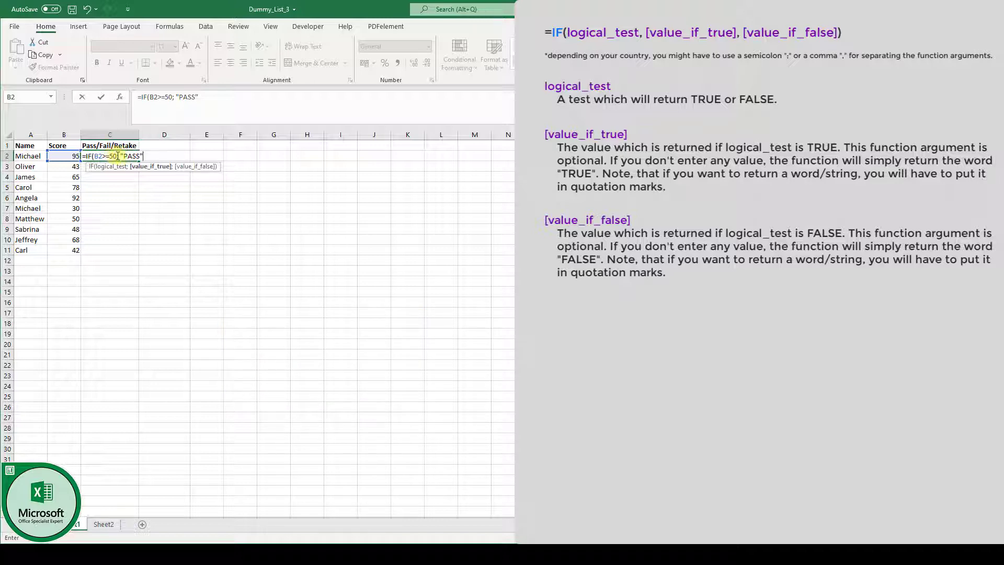
text(; "FAIL"))
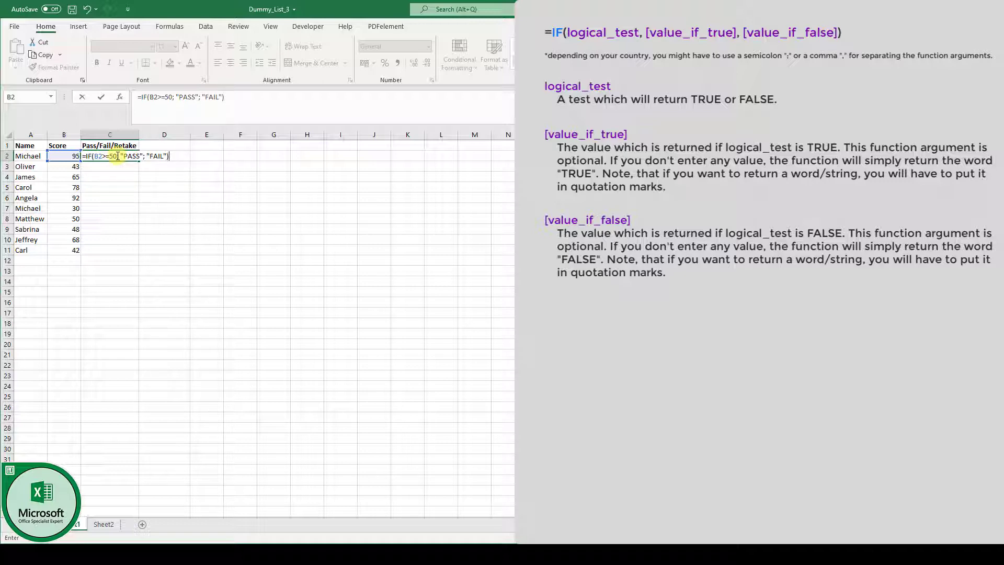
key(ctrl+Return)
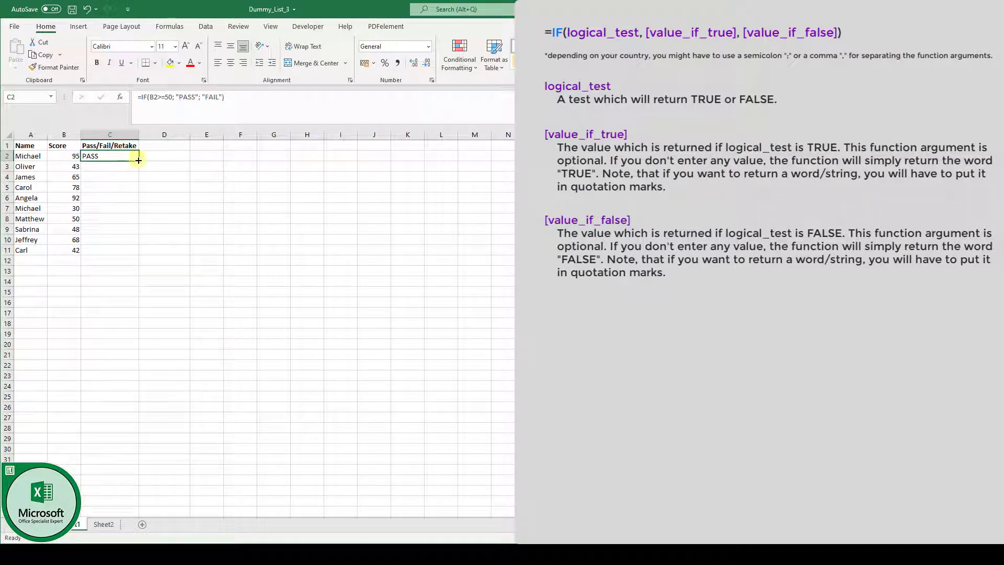
Step: Copy C2's IF formula down to C11, then check the scores 43 in B3 and 50 in B8
drag(139, 160, 137, 253)
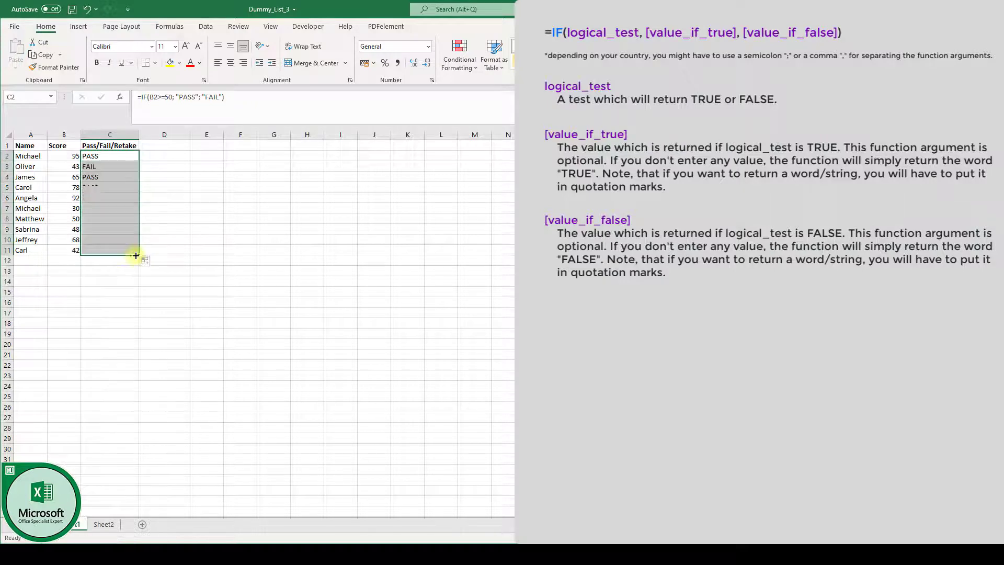
click(118, 277)
click(63, 166)
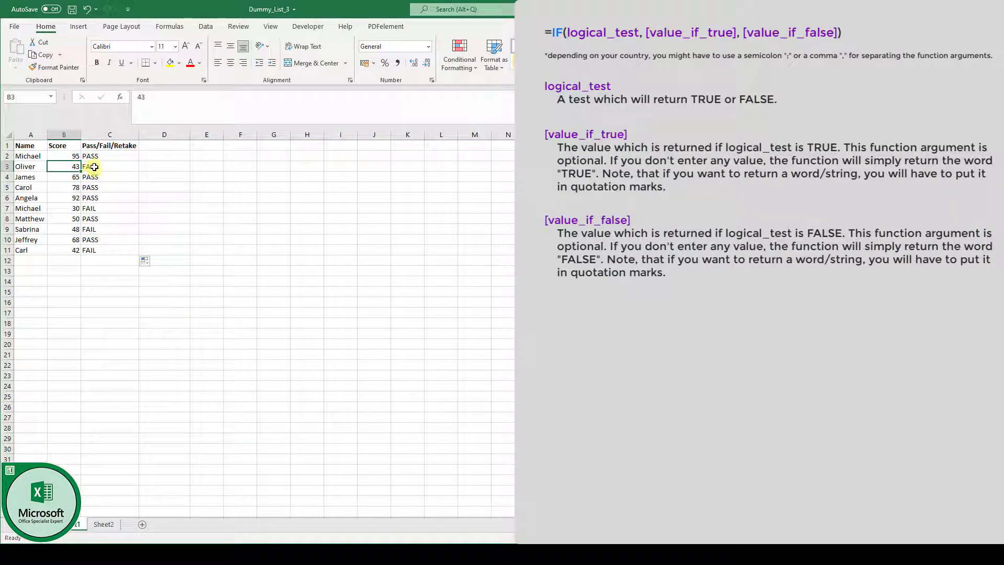
click(64, 218)
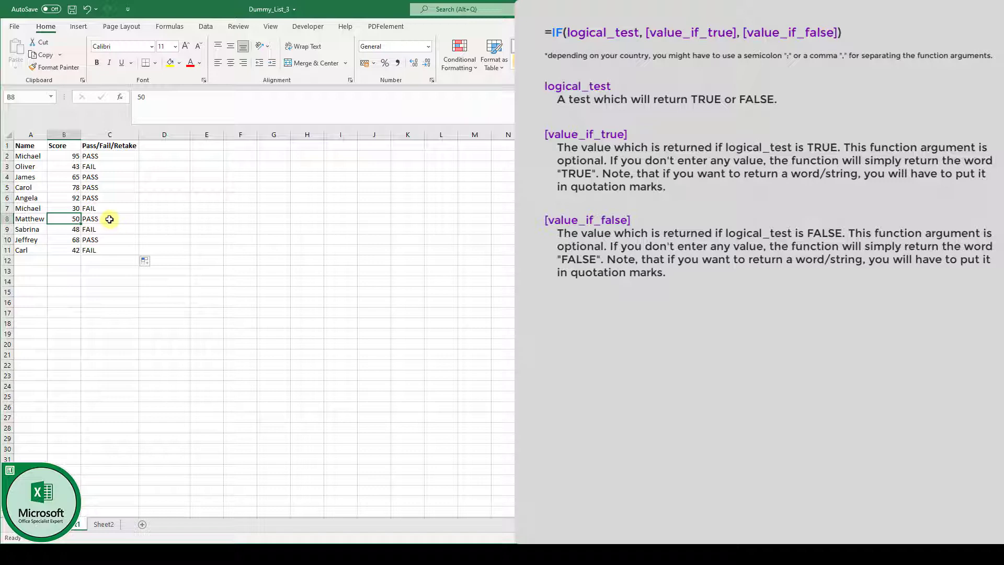
click(101, 155)
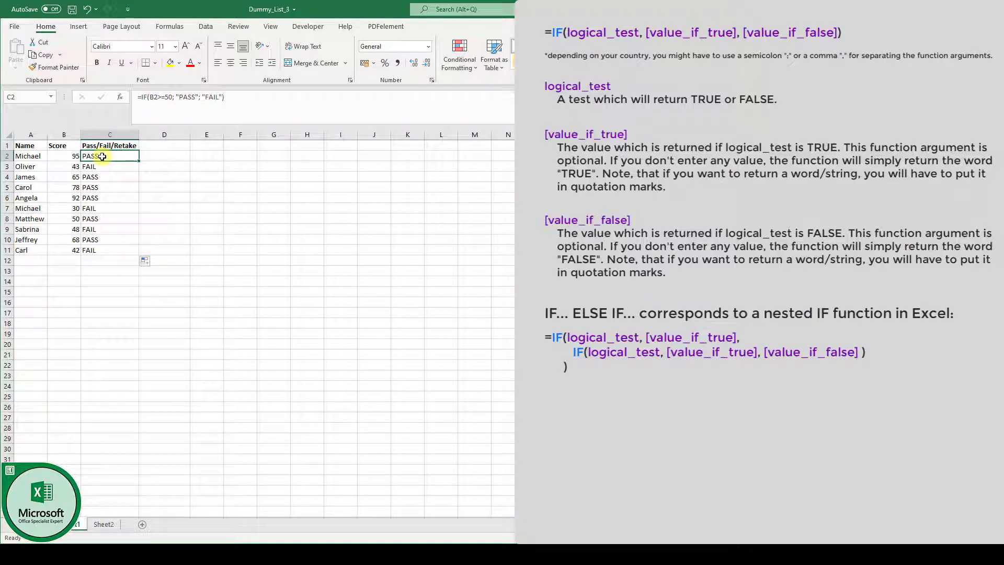
Step: Replace C2's "FAIL" argument with the nested IF(B2>=40; "RETAKE"; "FAIL")
click(157, 98)
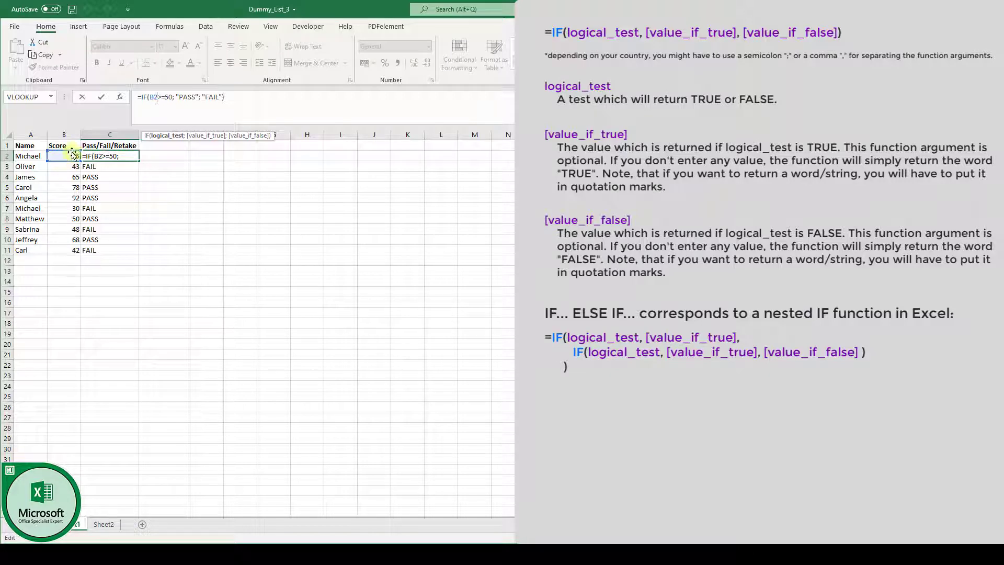
click(198, 97)
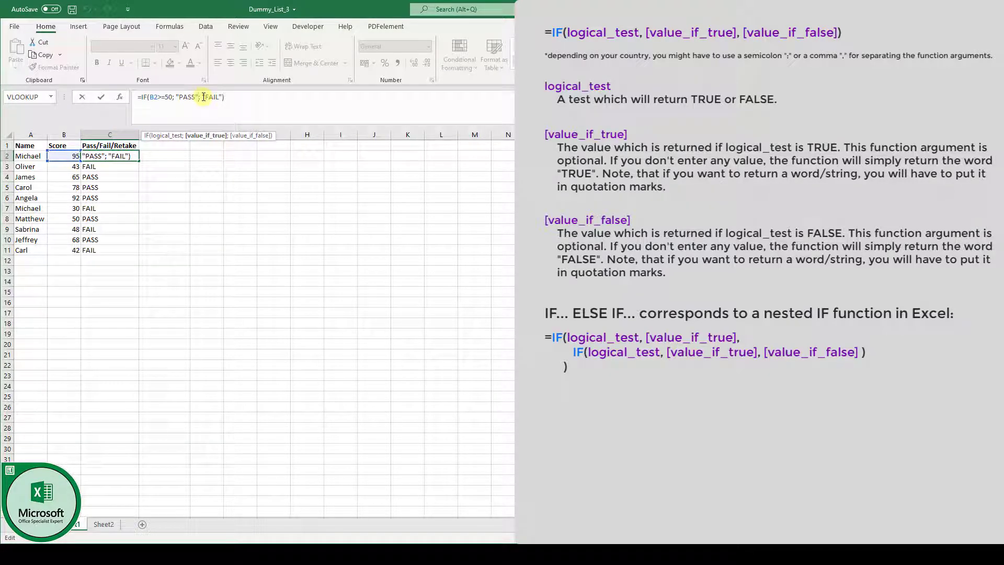
drag(203, 97, 222, 98)
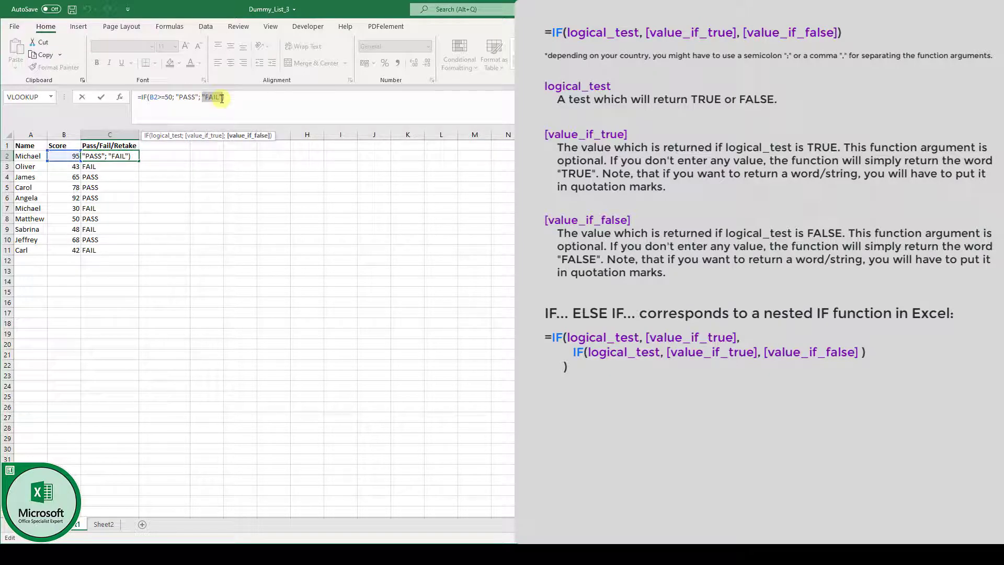
text(IF)
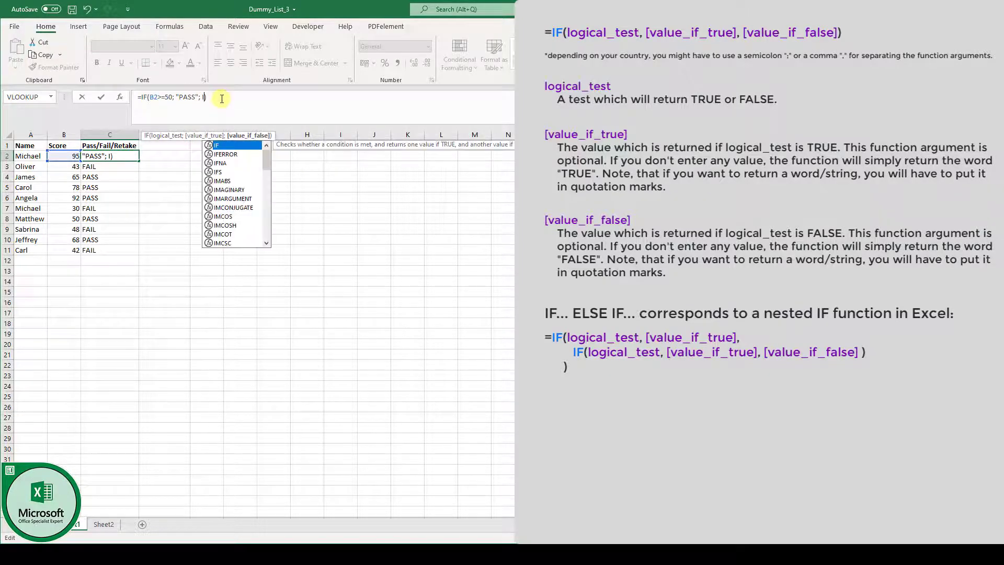
text(()
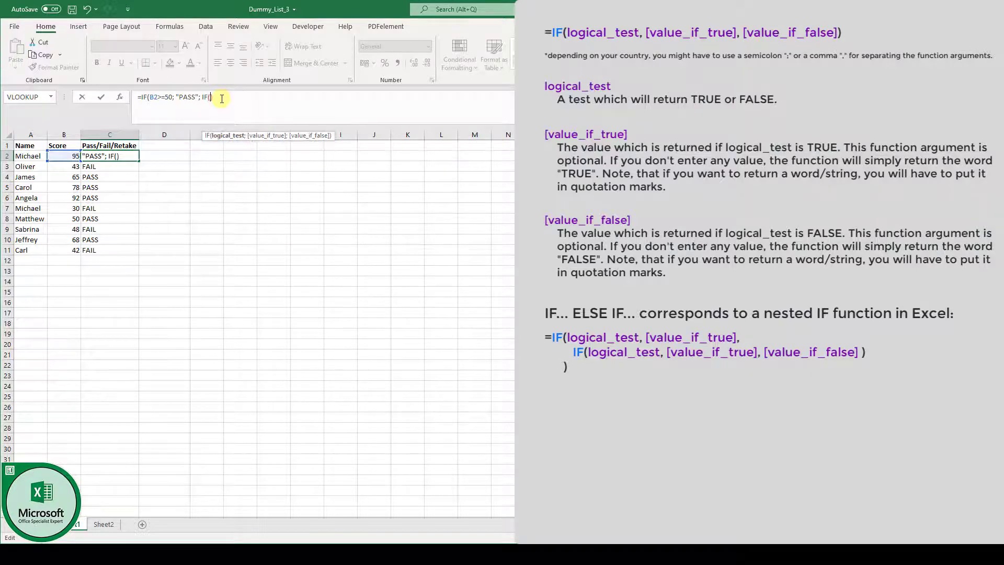
click(70, 154)
text(>)
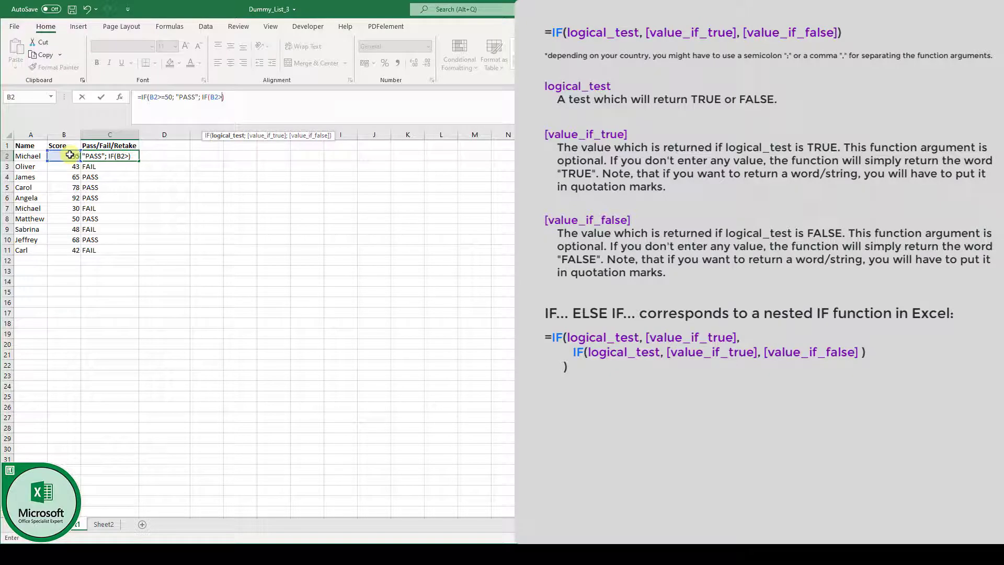
text(=40)
text(;)
text( "RET)
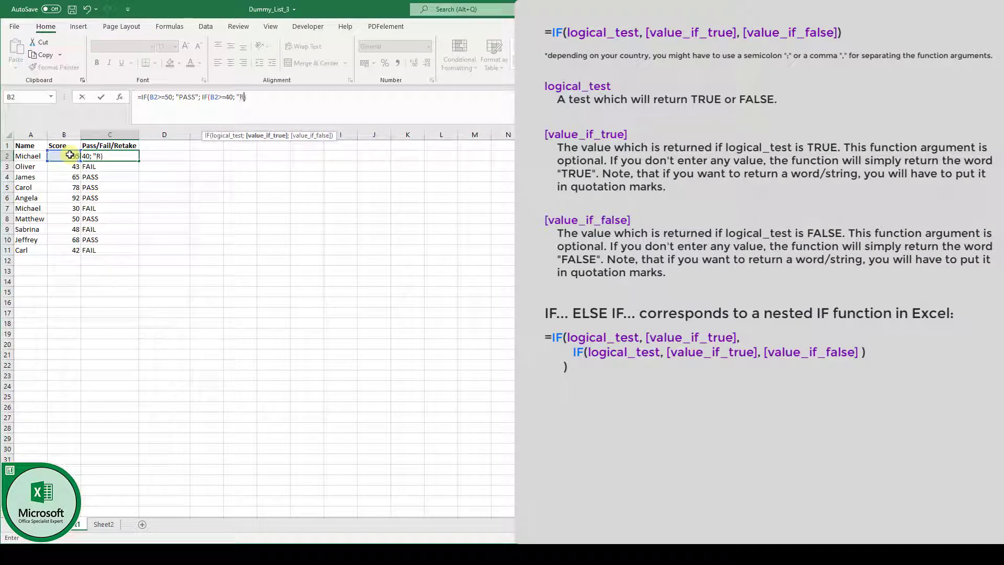
text(AKE";)
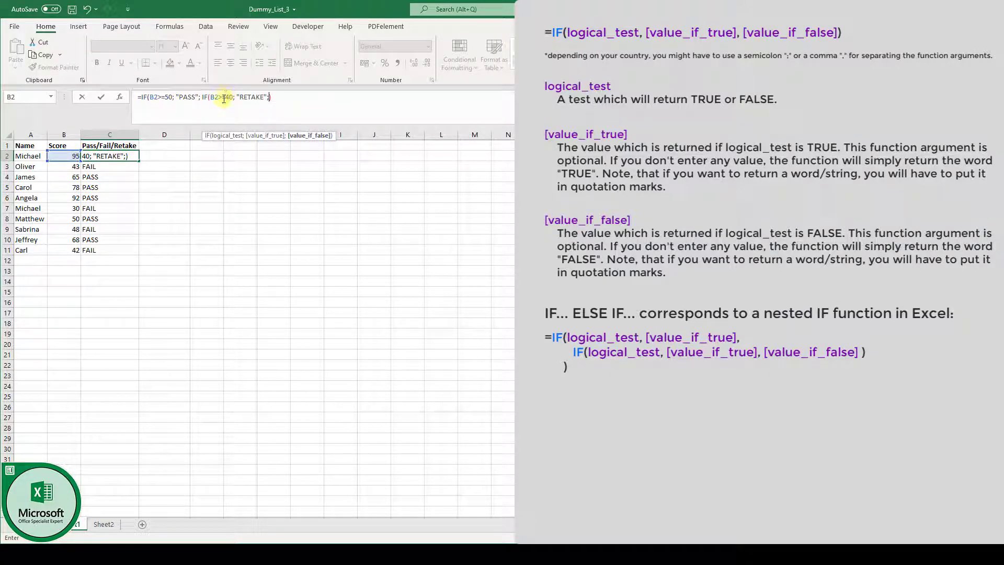
text( "FAIL")
text()))
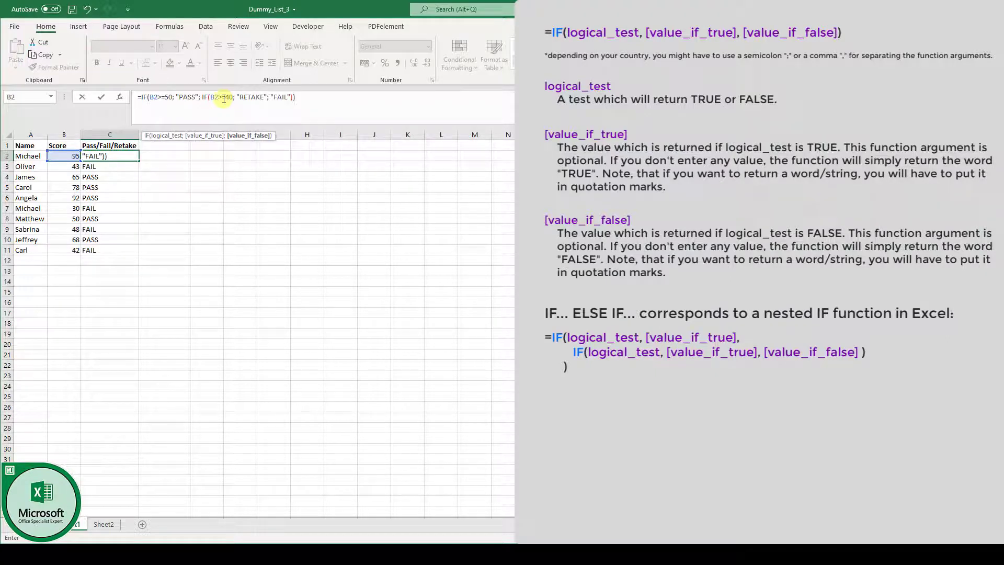
Step: Confirm the nested IF, fill it from C2 down to C11, and verify C3's copied formula
key(Return)
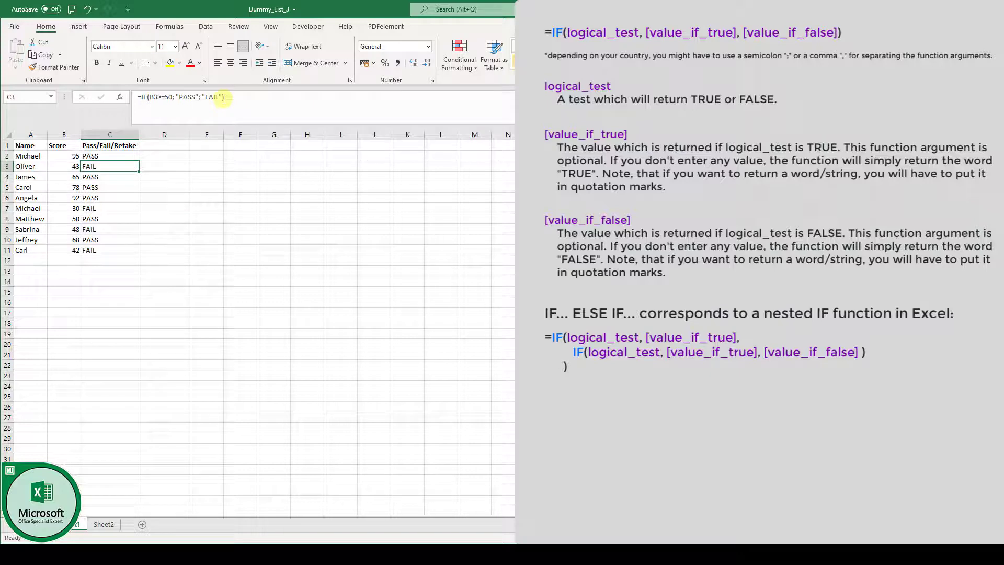
click(107, 157)
drag(138, 185, 139, 253)
click(100, 277)
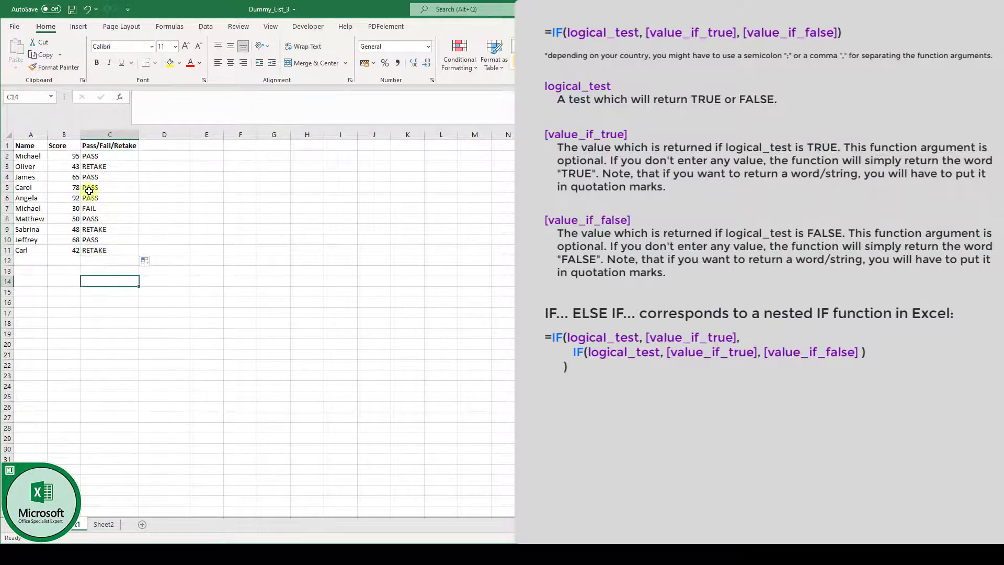
click(77, 167)
click(122, 167)
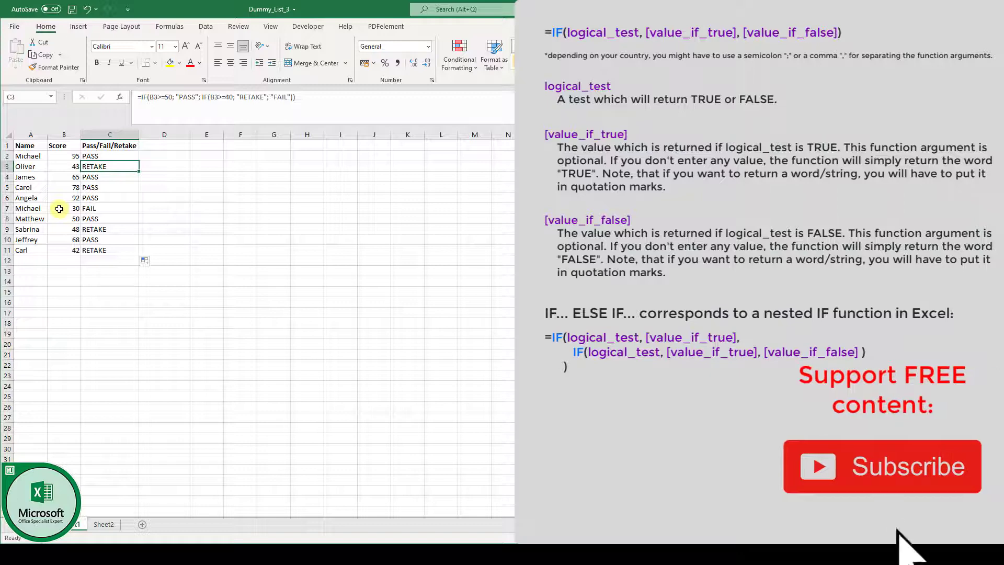
Step: Switch to Sheet2 and select D2 in the empty Pass/Fail/Retake column
click(104, 524)
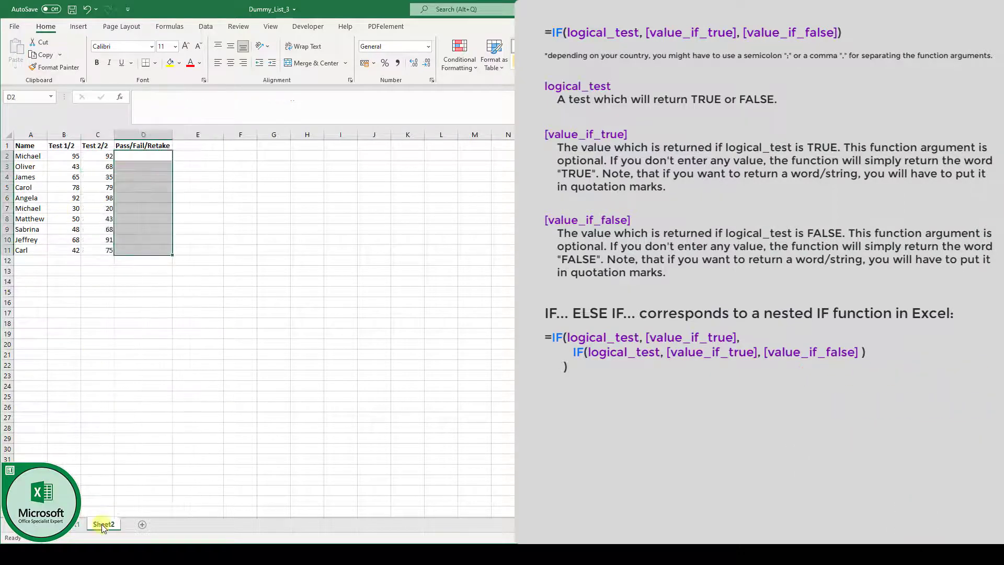
click(156, 279)
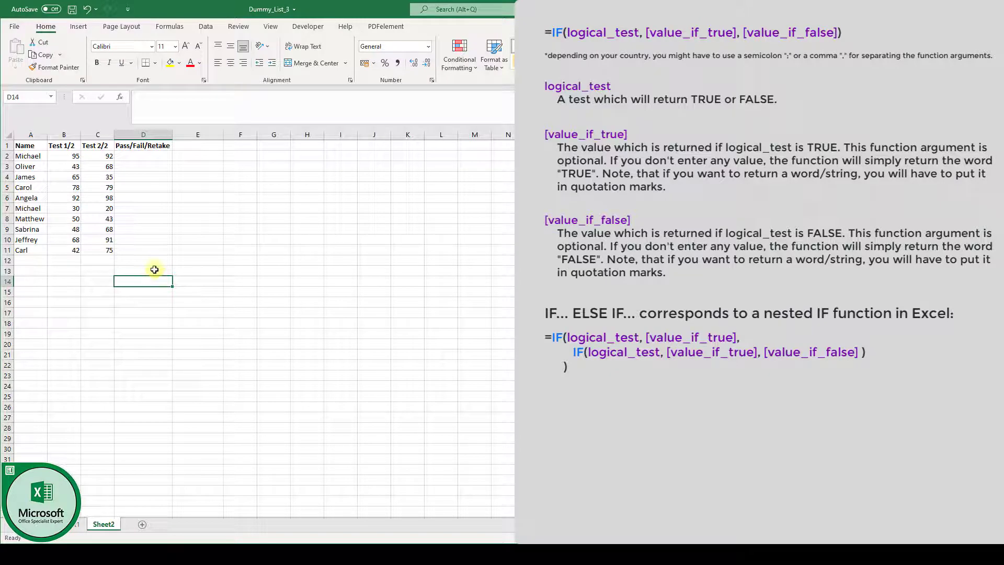
click(159, 156)
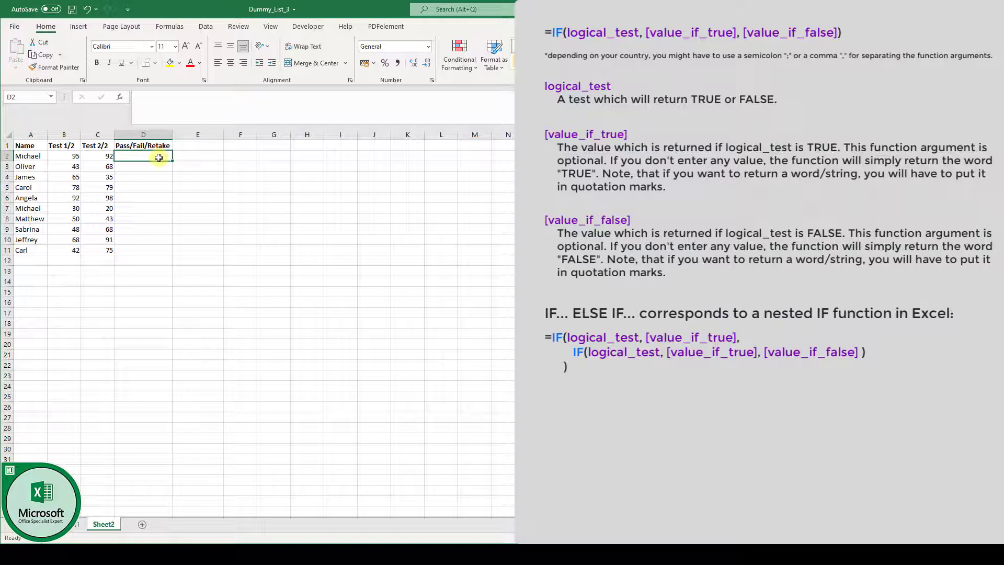
Step: Enter =IF(AND(B2>=50; C2>=50); "PASS"; "FAIL") in D2
text(=IF)
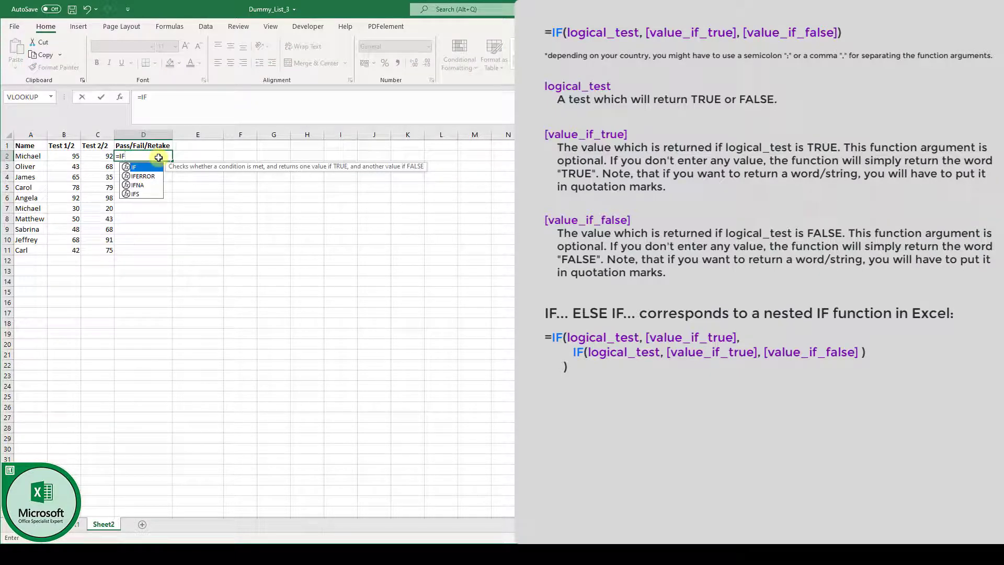
text(()
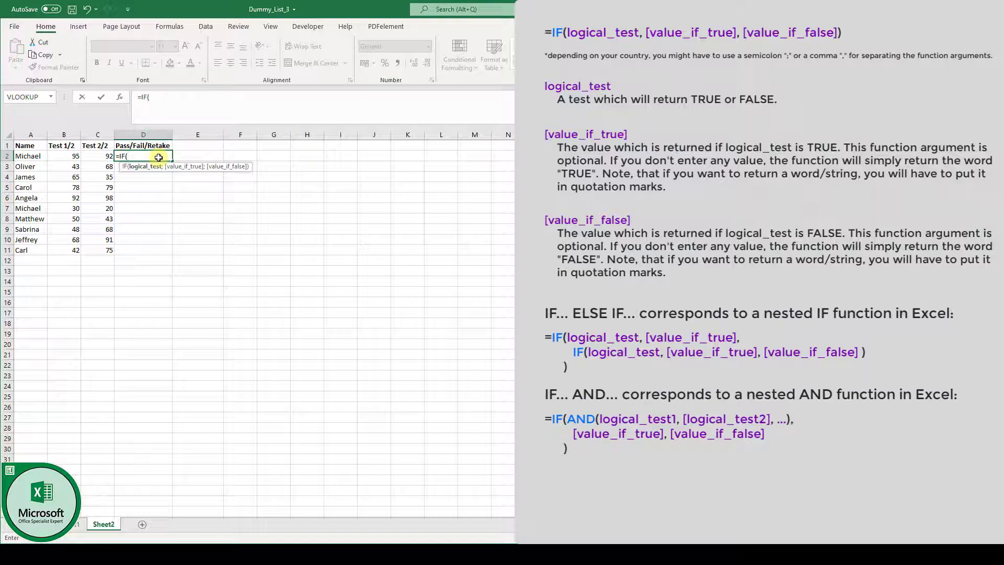
text(AND)
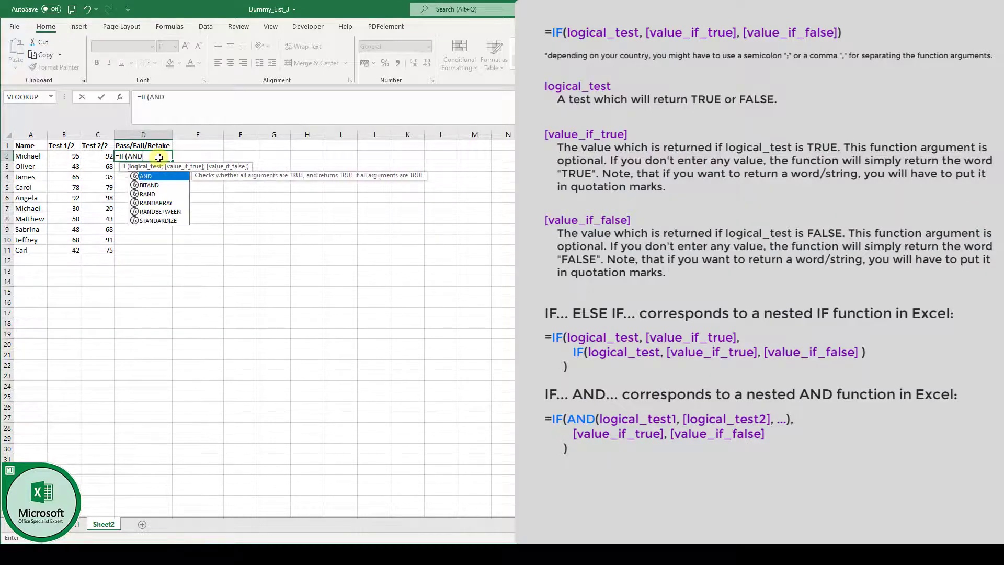
text(()
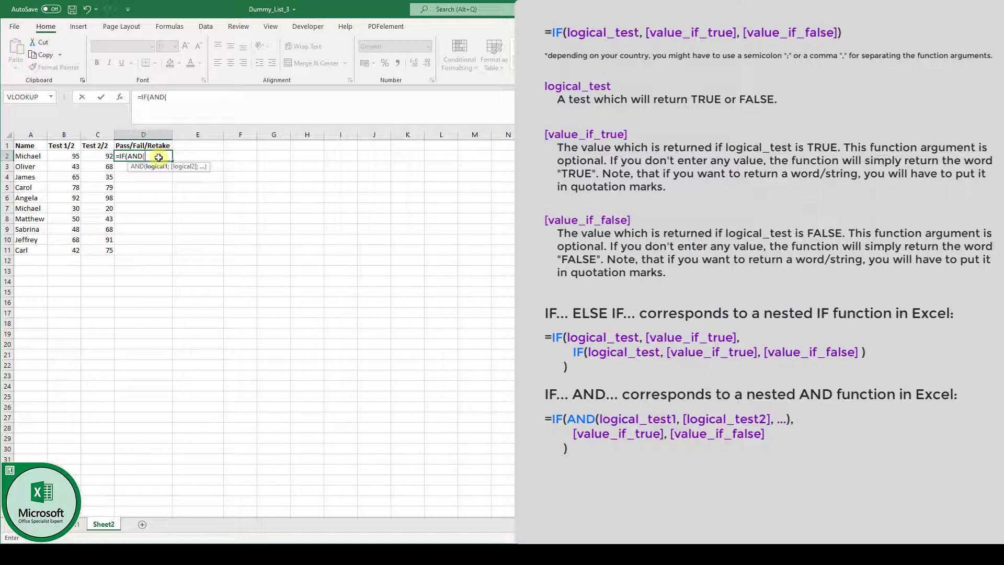
click(64, 155)
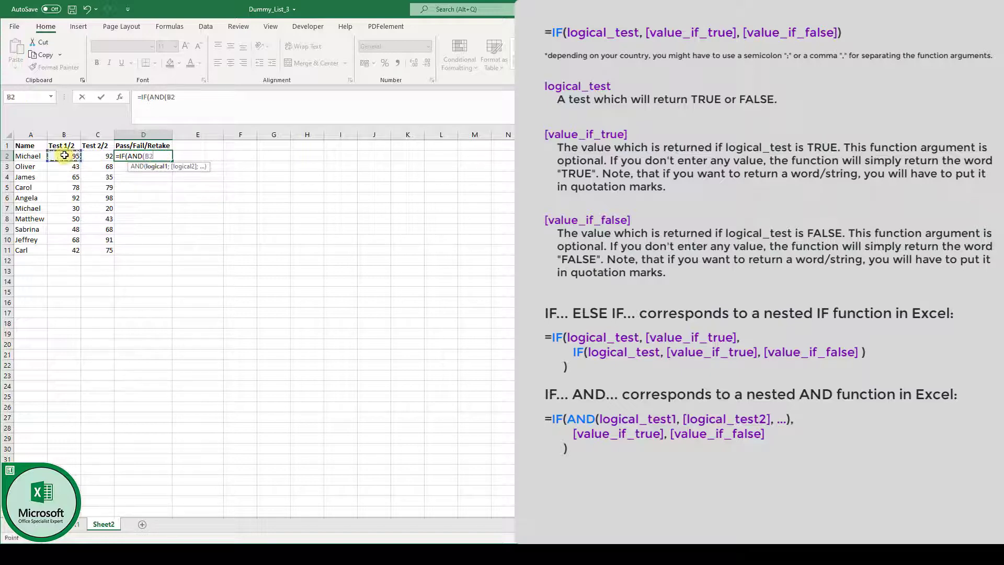
text(>=50;)
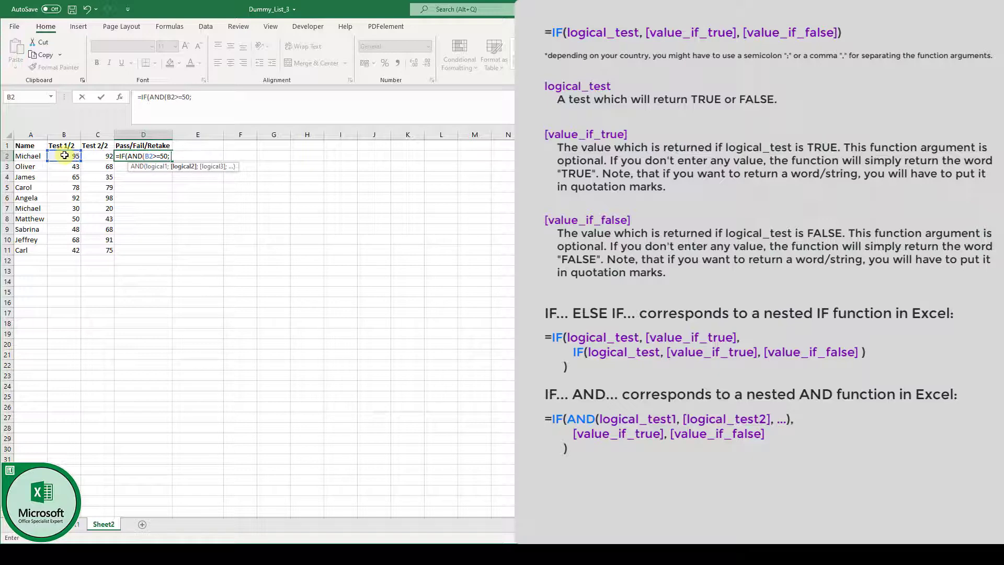
click(102, 152)
text(>)
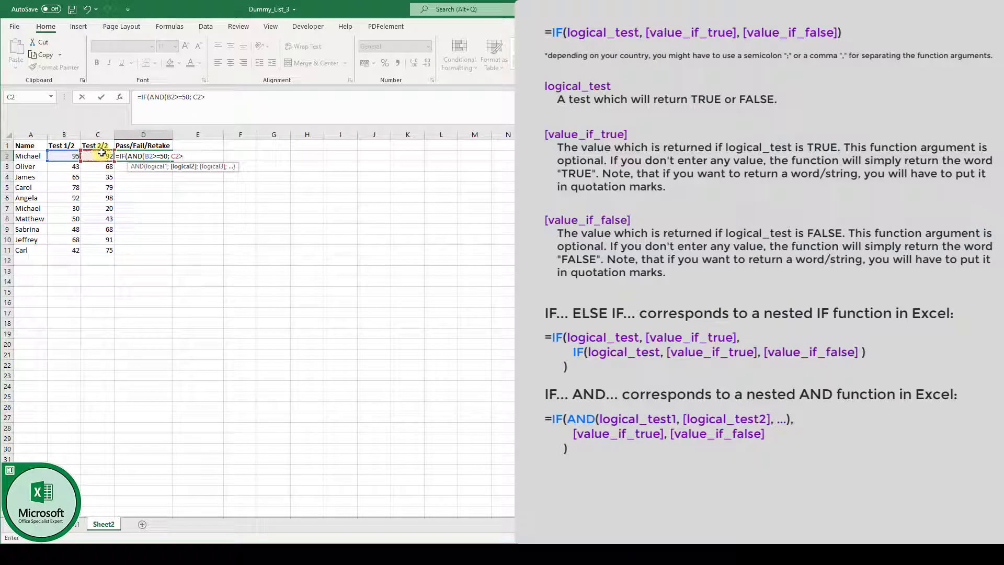
text(=50))
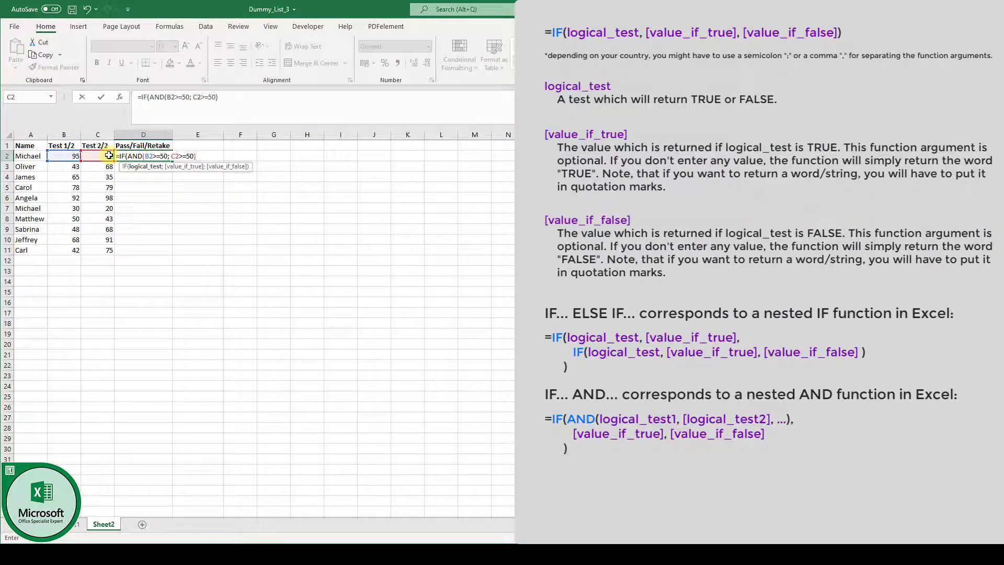
text(; "PASS";)
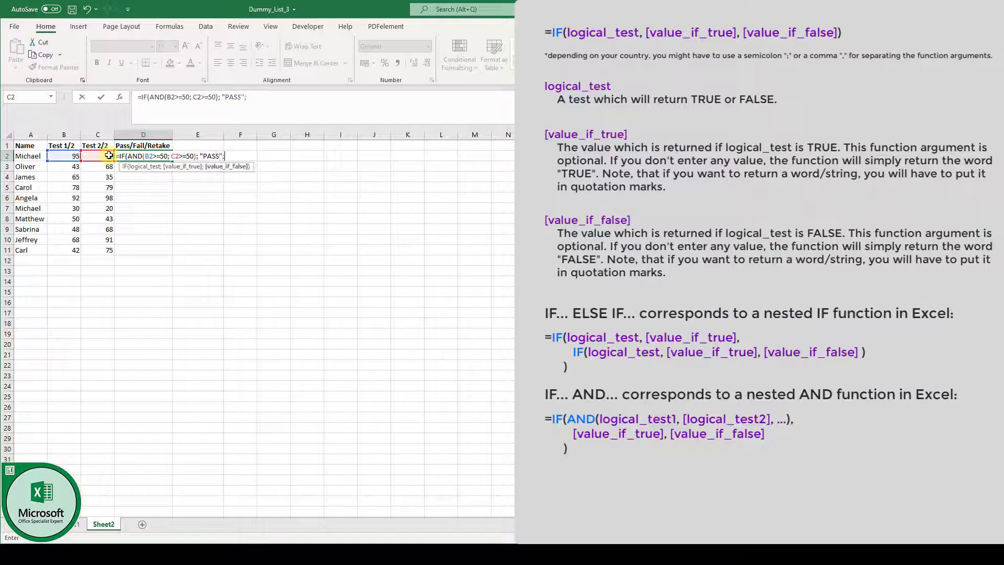
text( "FAIL"))
Step: Confirm D2's AND formula, fill it down to D11, and check the row 3 result
key(Return)
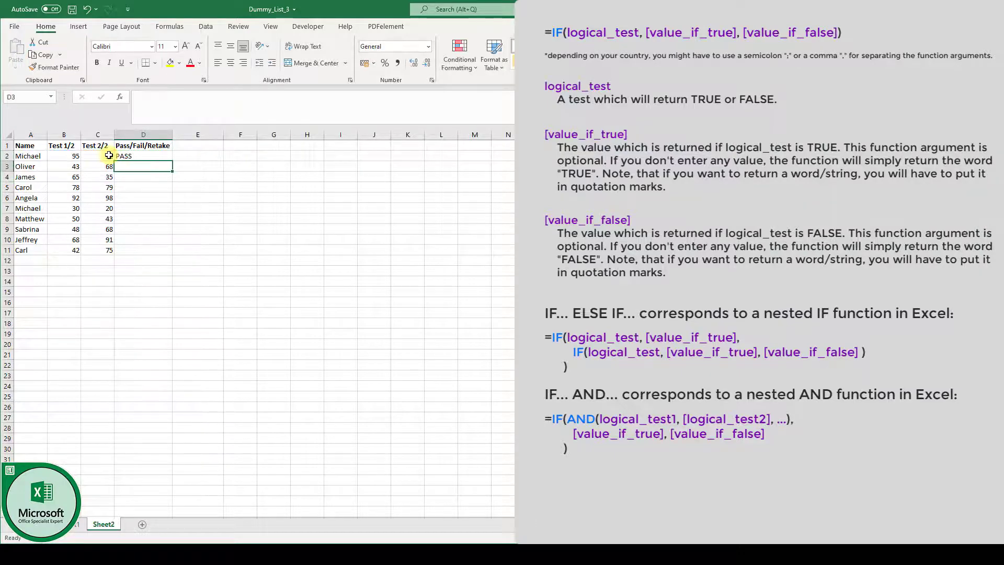
click(150, 156)
drag(172, 161, 166, 256)
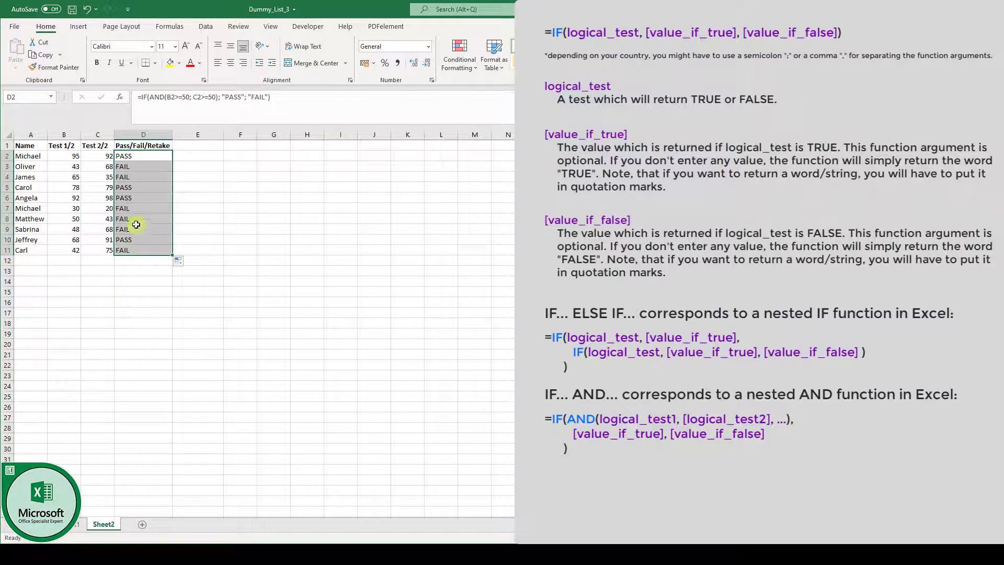
click(133, 170)
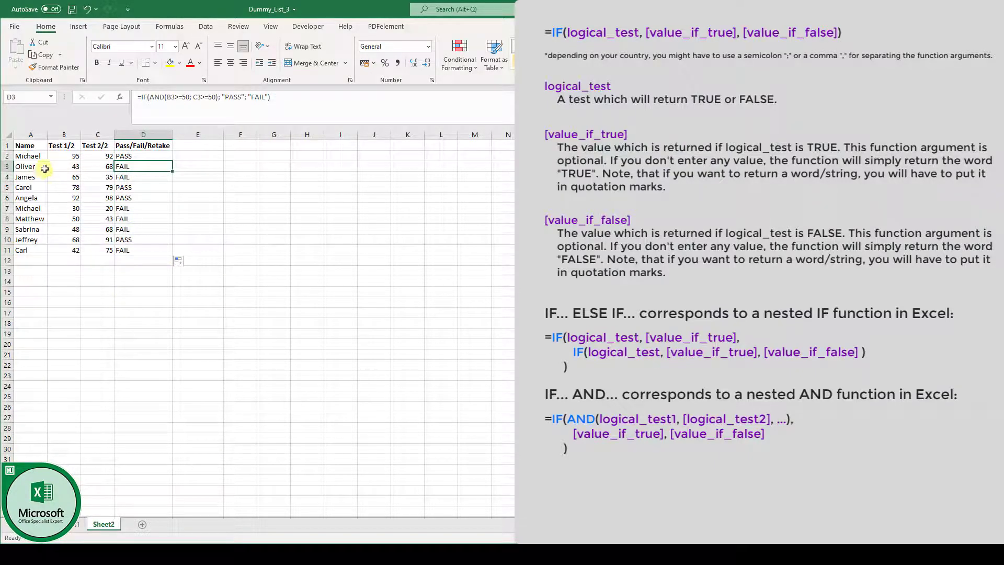
click(69, 169)
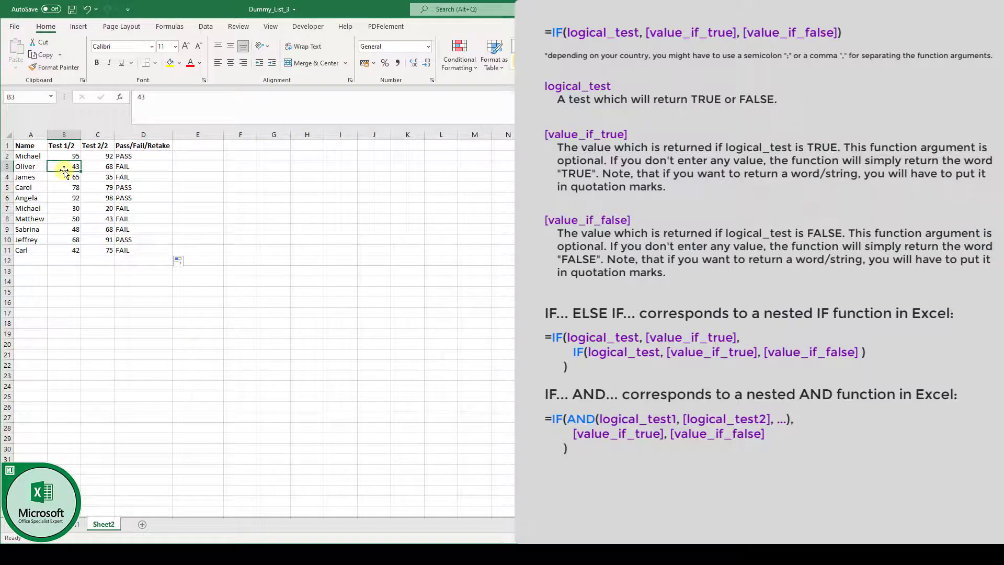
click(134, 159)
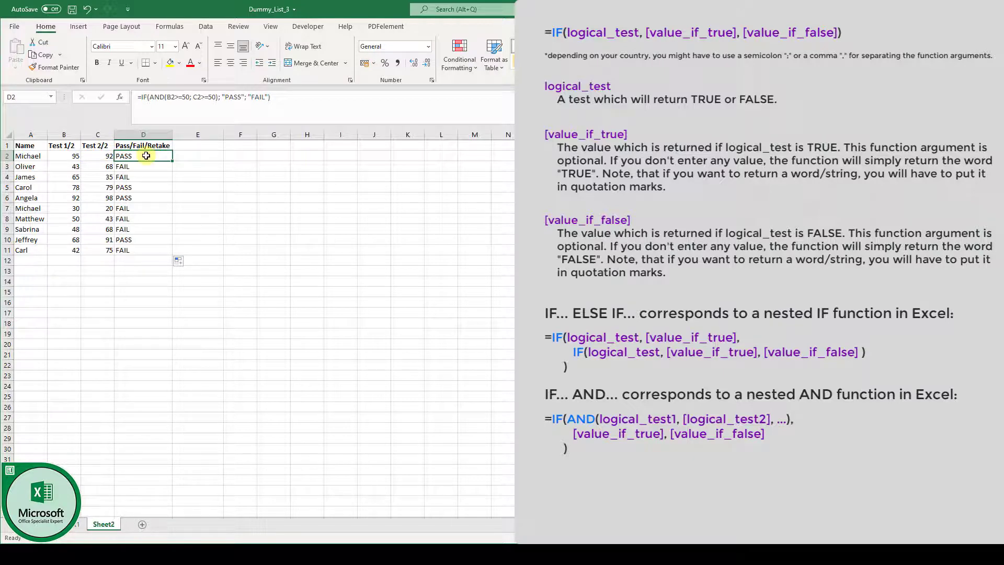
Step: Replace AND with OR in D2's formula
click(163, 97)
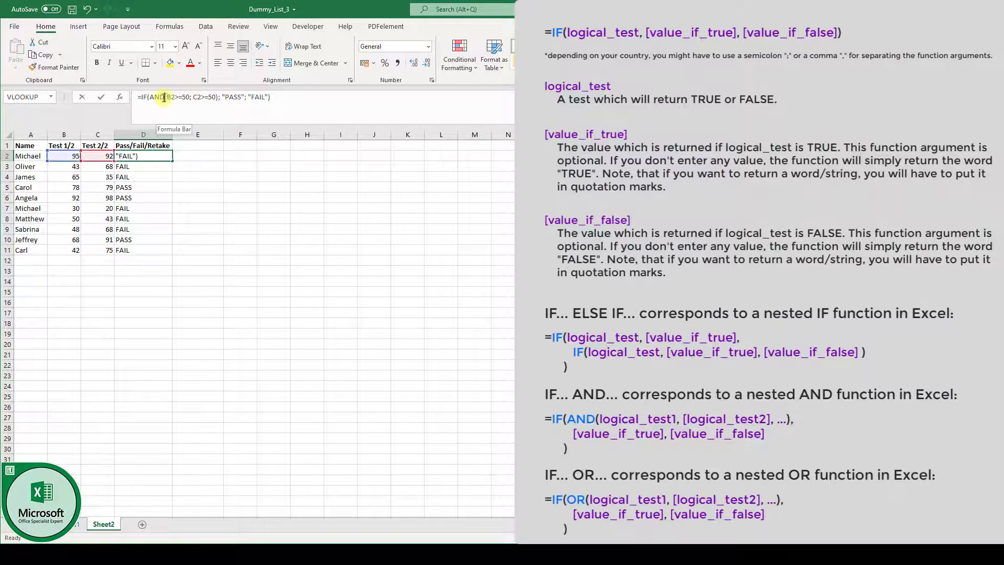
drag(162, 97, 151, 97)
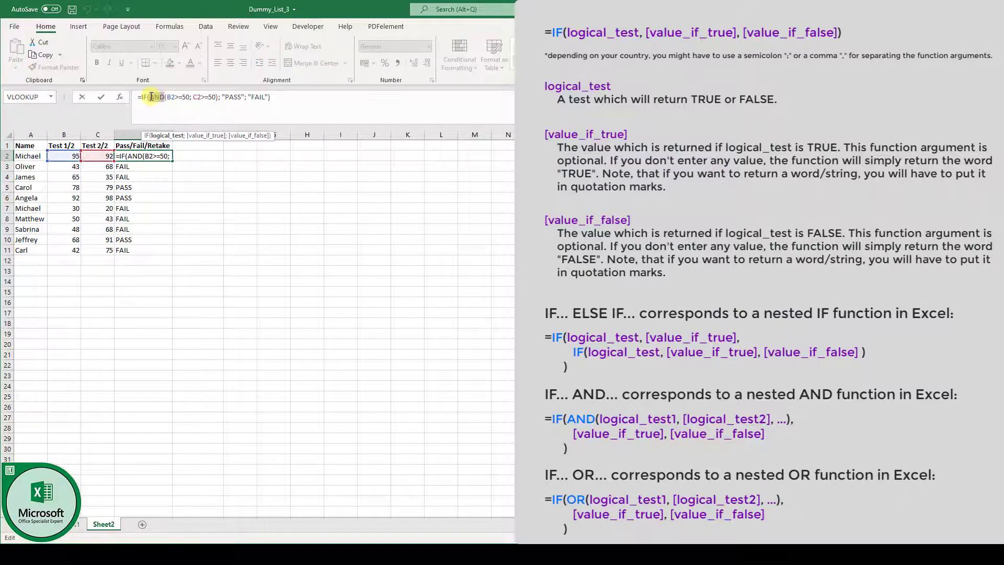
text(OR)
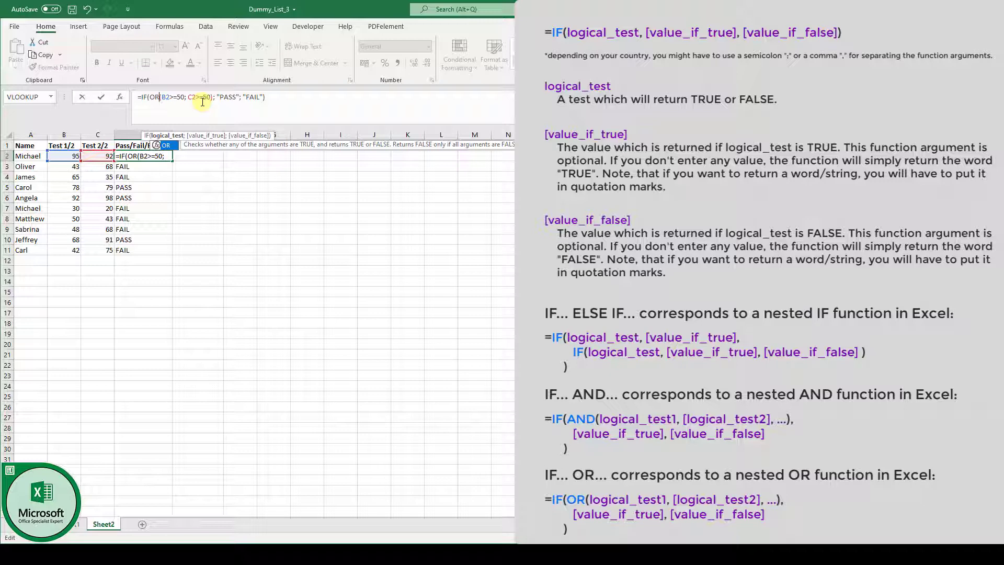
Step: Confirm the OR formula and fill it from D2 down to D11
key(Return)
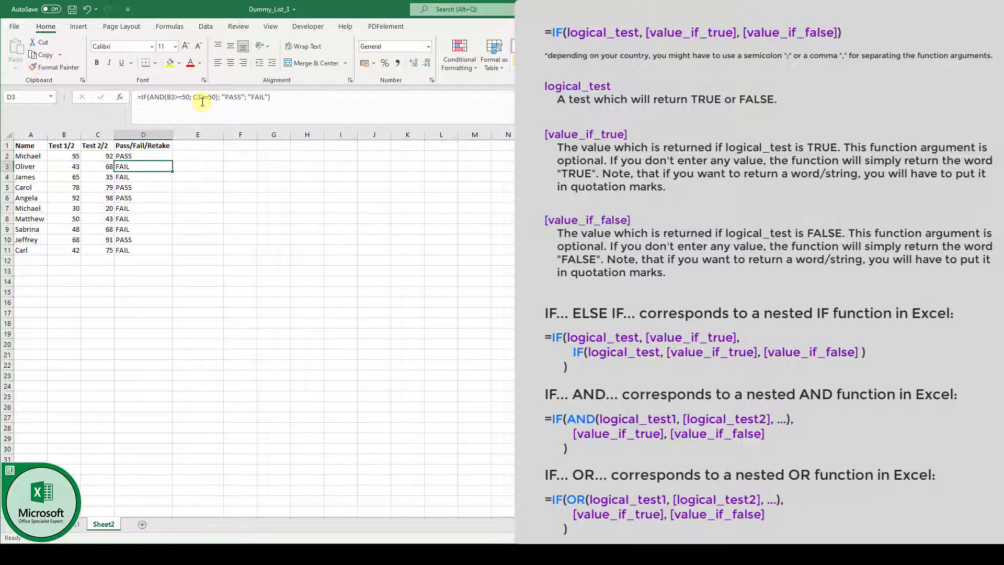
click(169, 157)
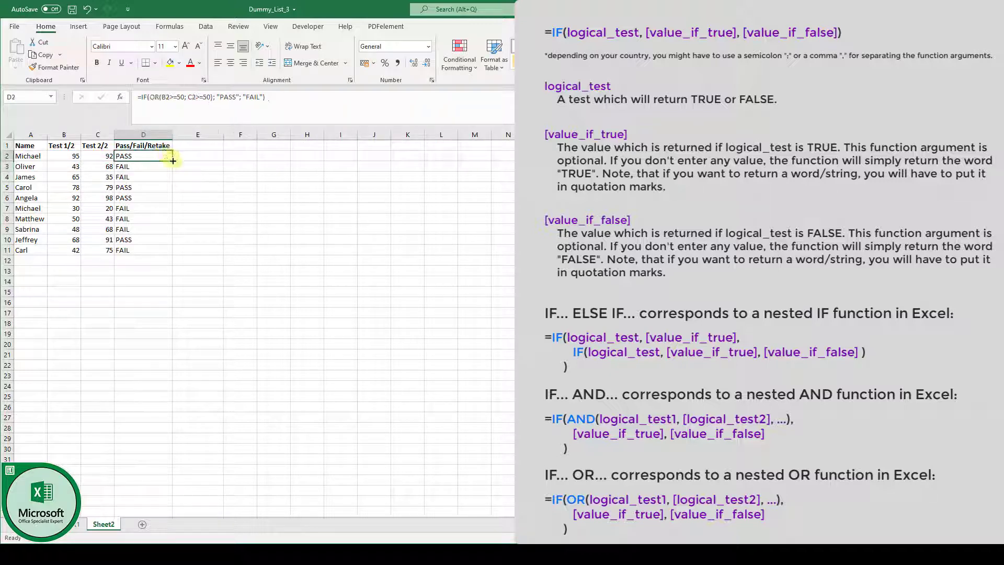
drag(171, 160, 168, 253)
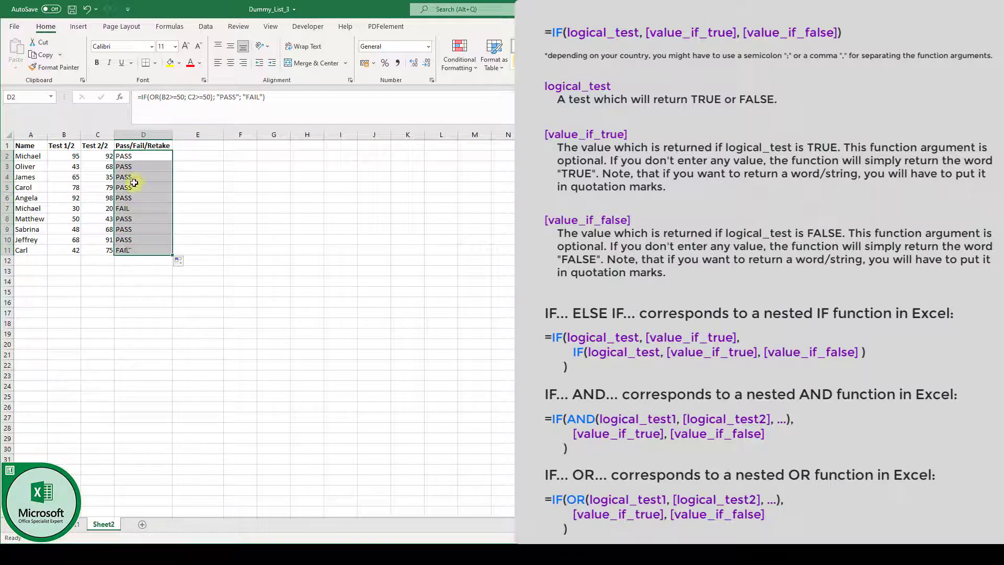
click(83, 179)
Step: Check row 3's result and the scores 30 and 20 in row 7
click(132, 169)
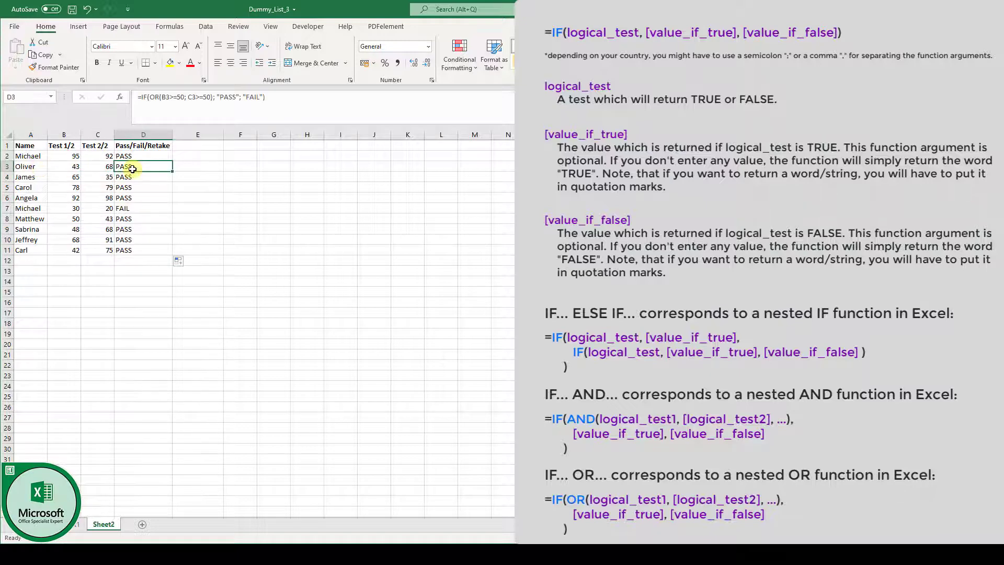
click(96, 168)
click(74, 166)
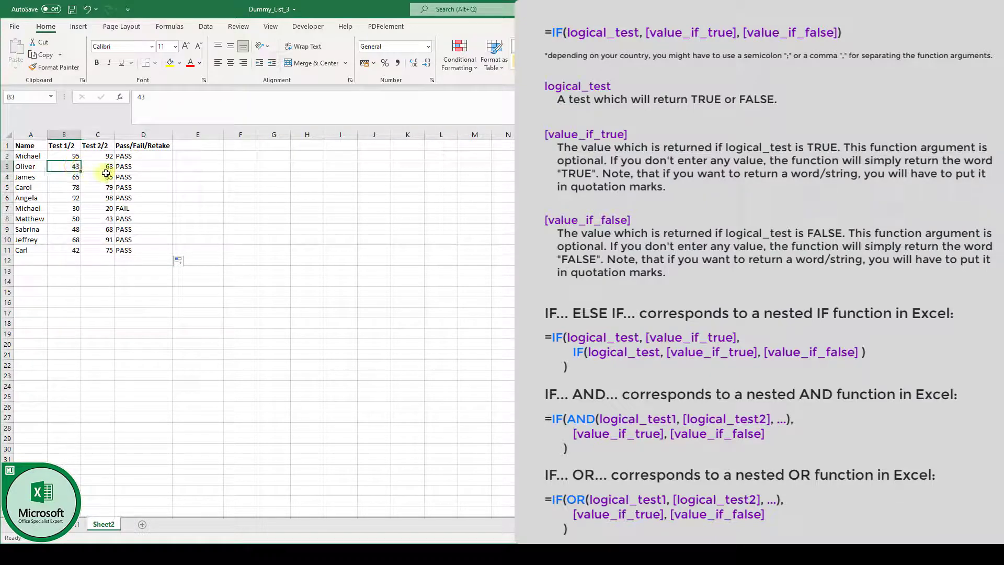
click(71, 208)
click(102, 210)
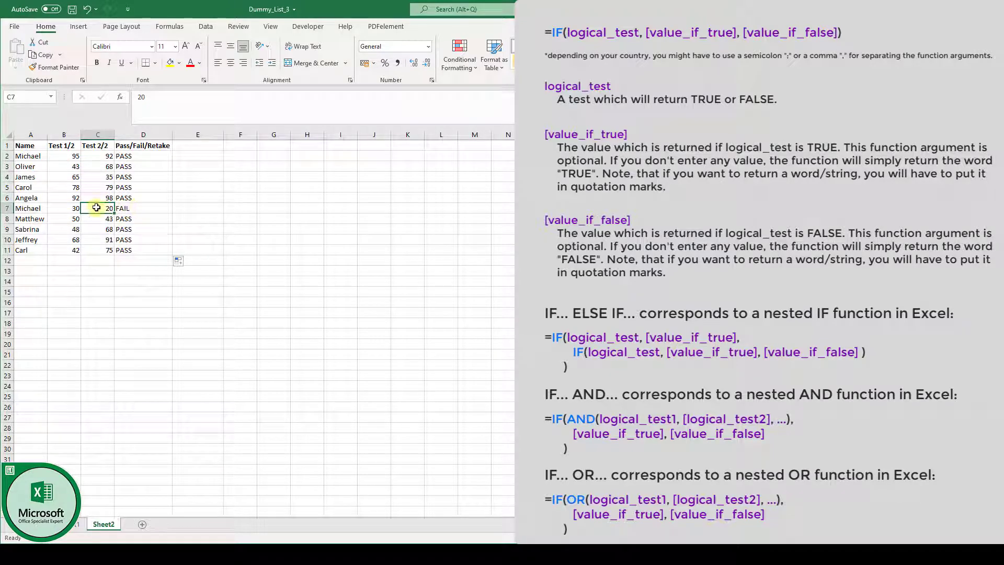
click(74, 208)
click(96, 209)
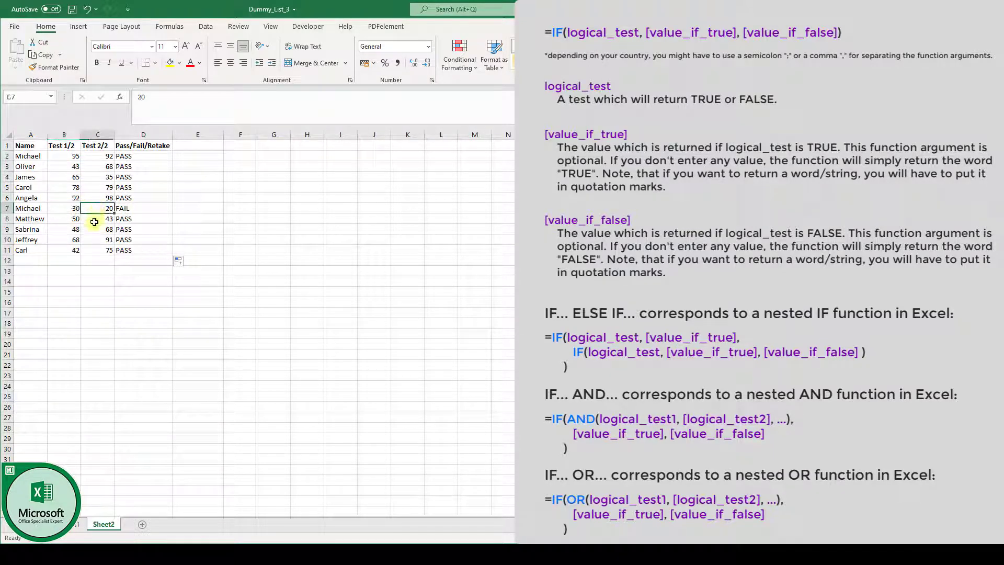